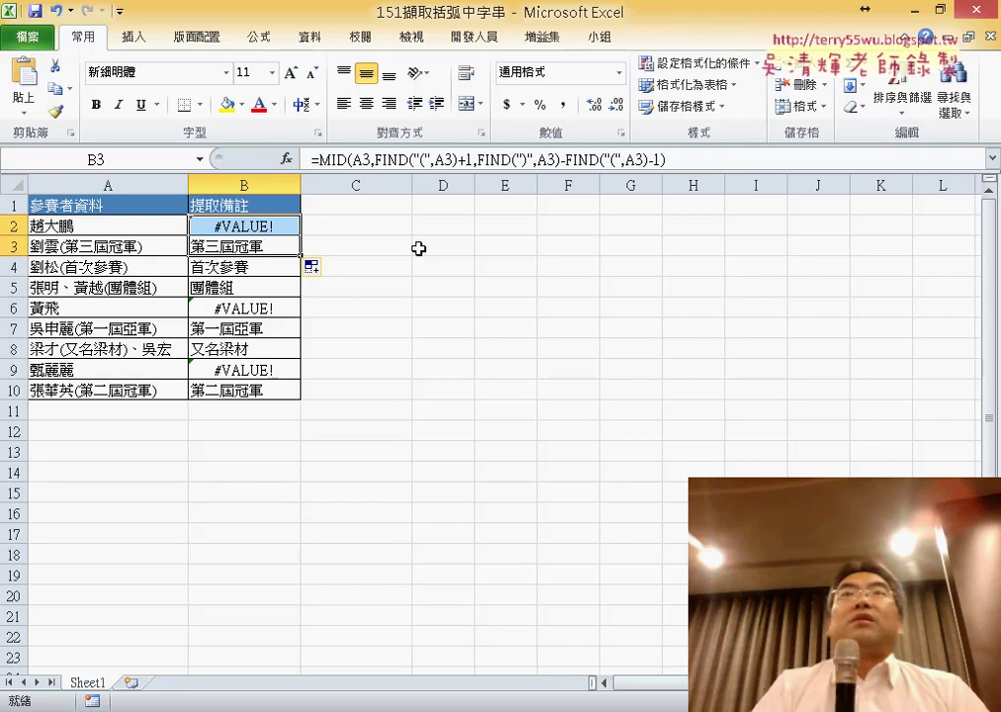
Select B2 to view its MID/FIND formula in the formula bar
click(265, 225)
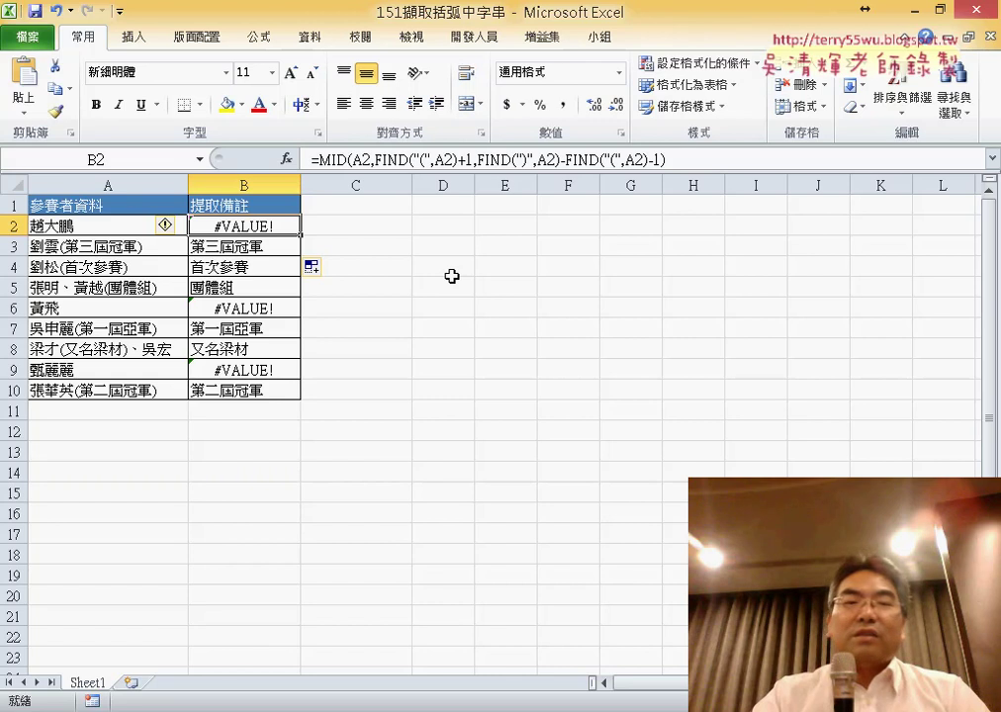
key(Delete)
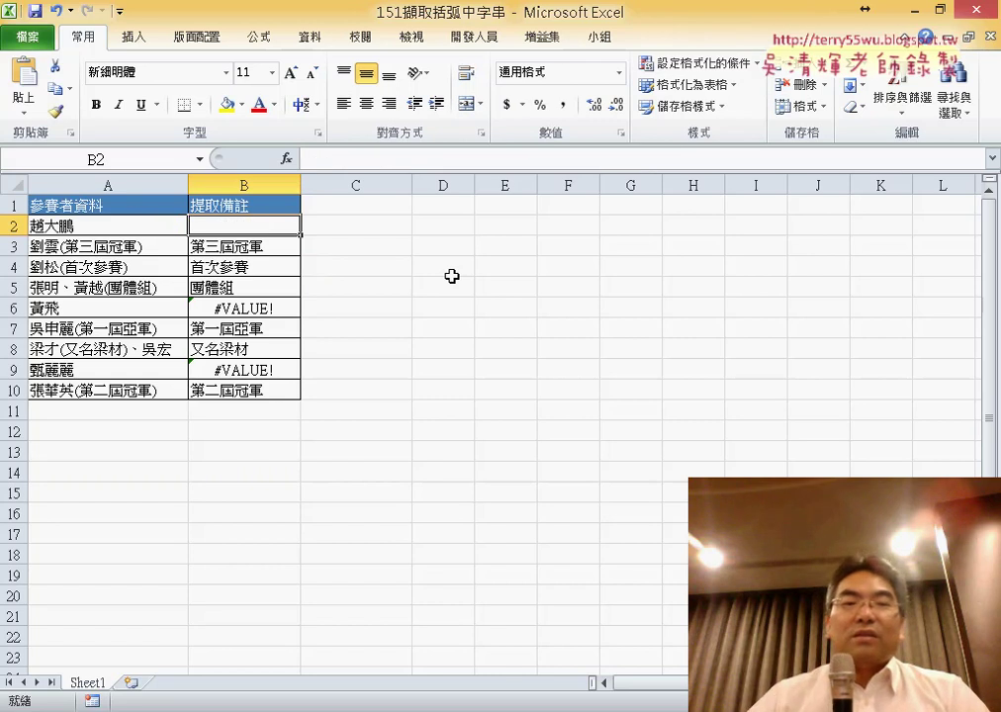
click(252, 313)
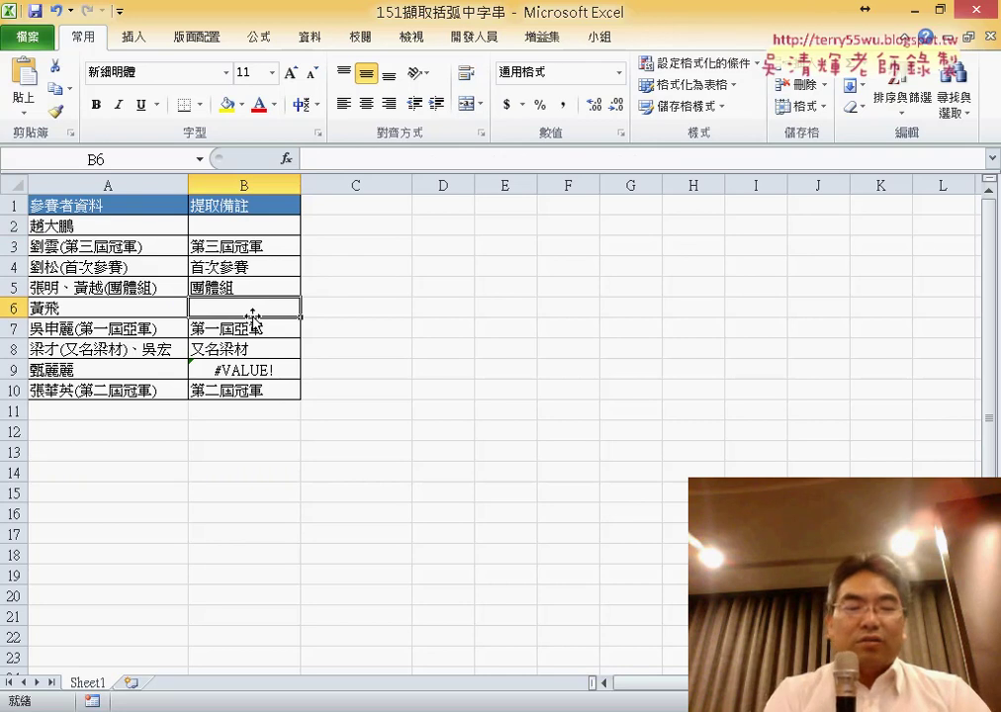
key(ctrl+z)
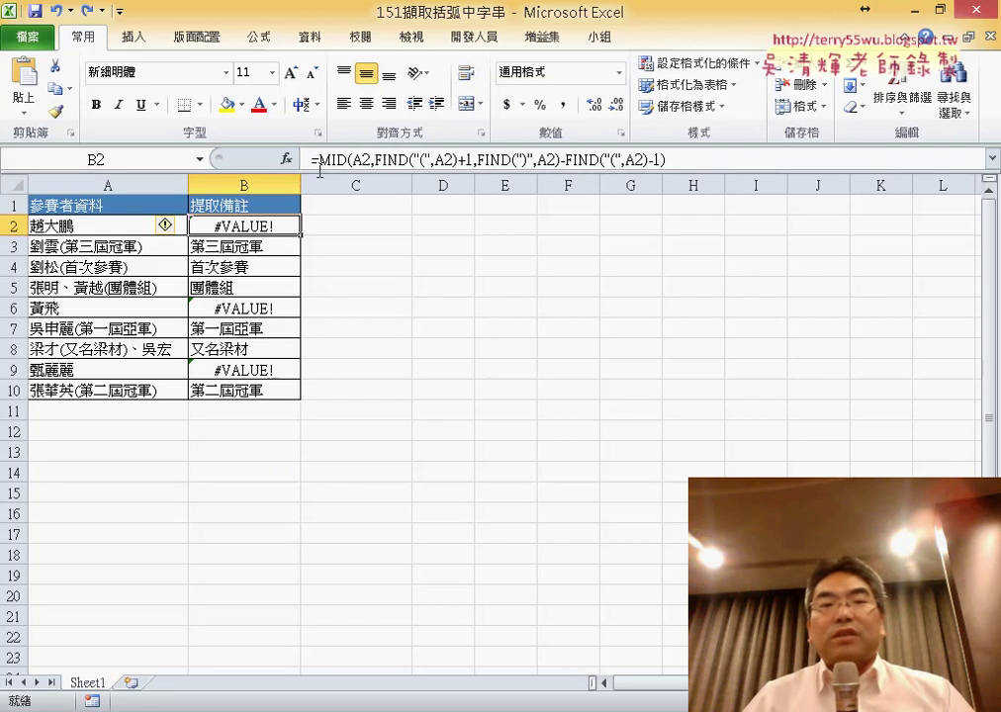
Cut B2's MID/FIND formula text after the equals sign from the formula bar
drag(317, 159, 692, 159)
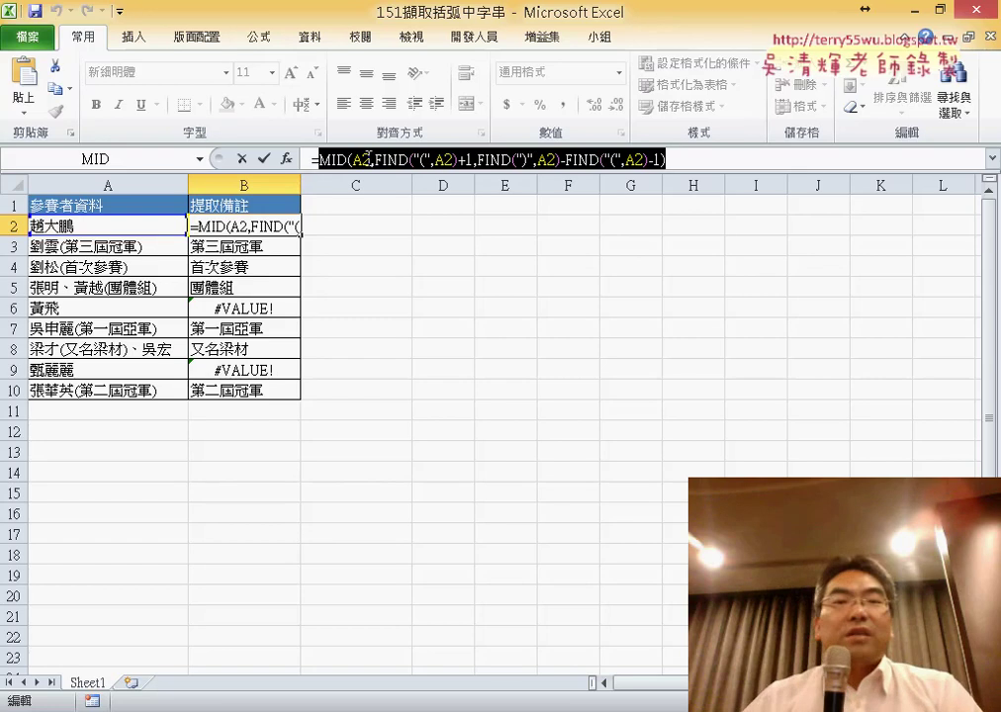
right_click(369, 159)
click(405, 168)
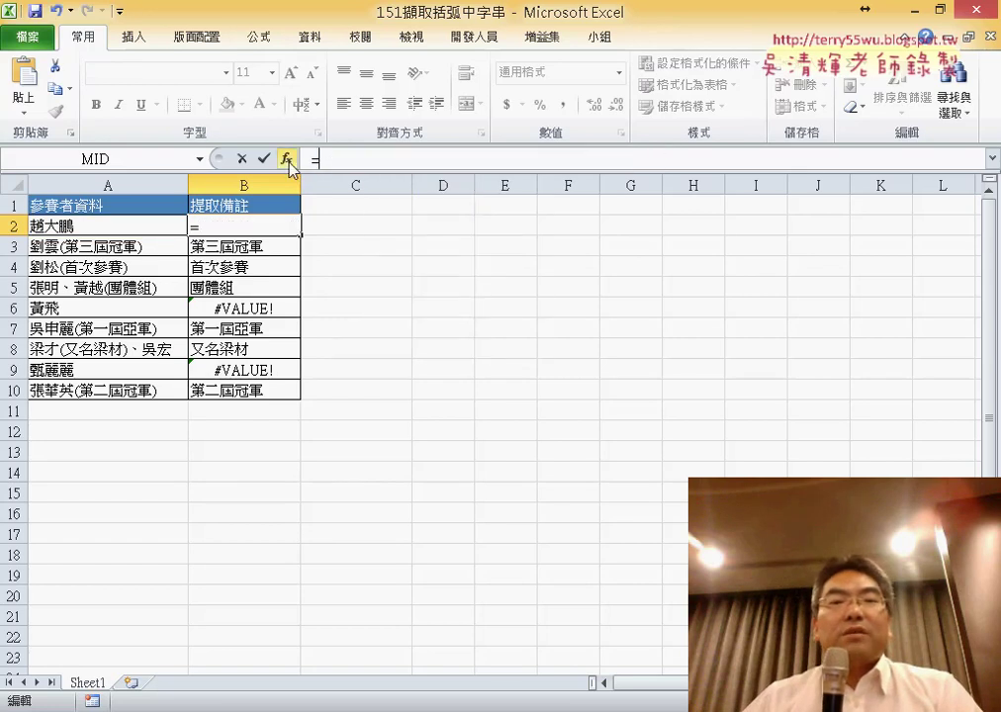
Pick IFERROR from the Logical category of the Insert Function dialog
click(286, 158)
drag(568, 146, 437, 68)
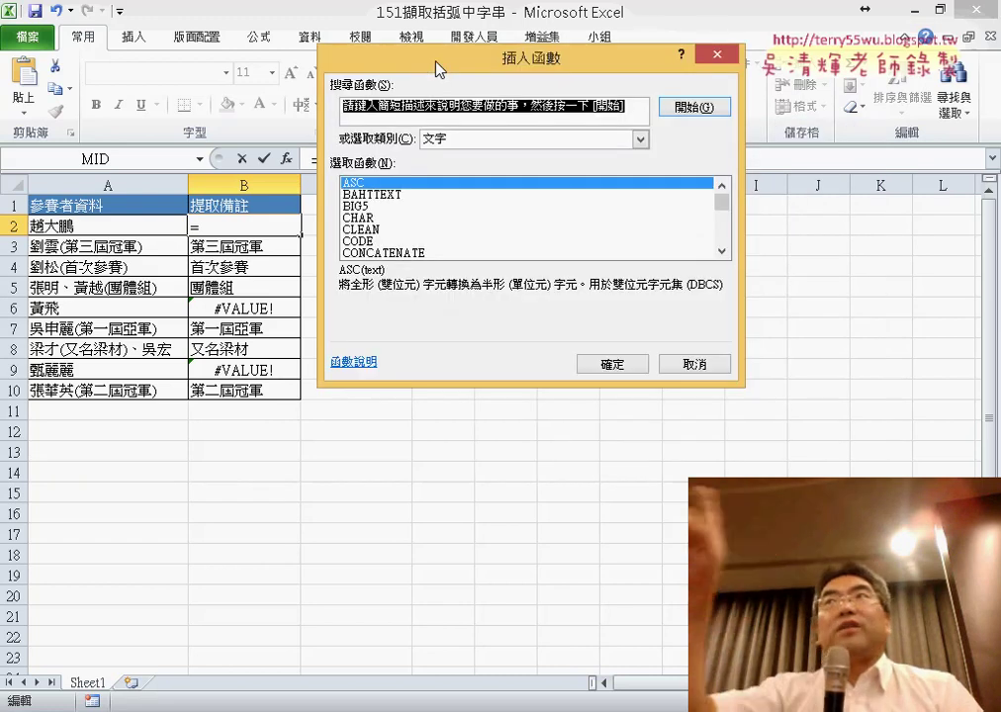
click(491, 141)
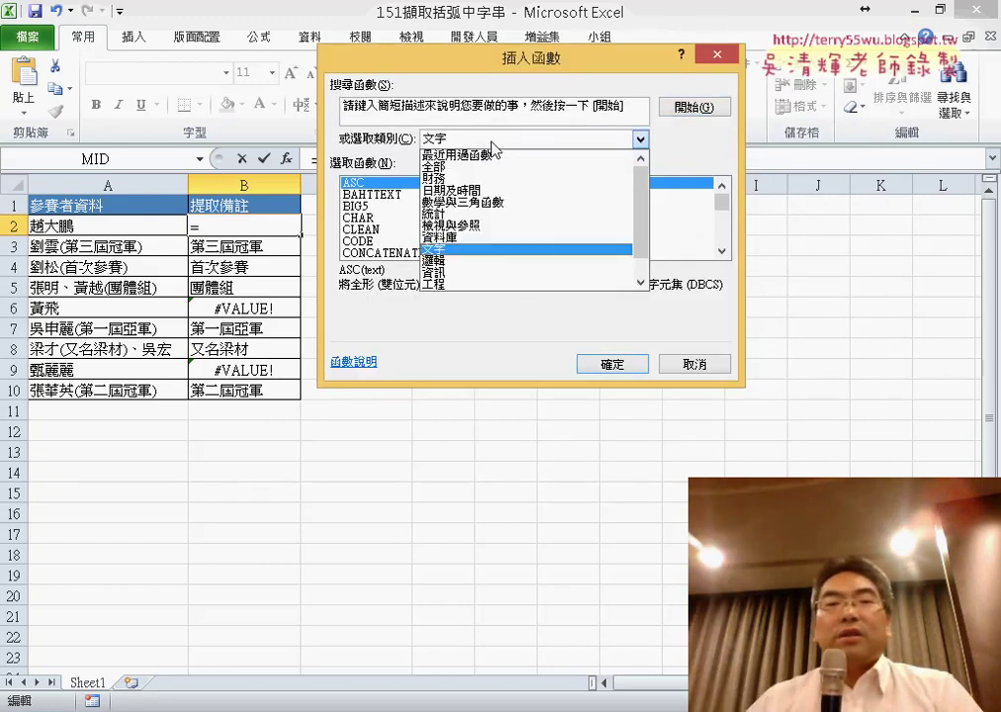
click(436, 235)
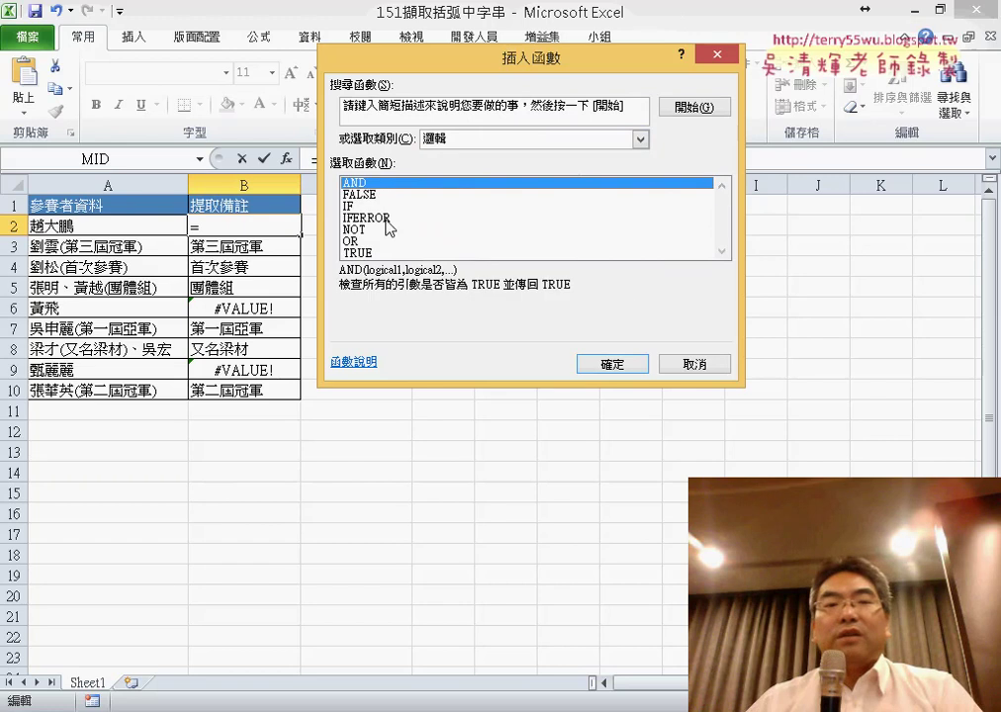
click(387, 222)
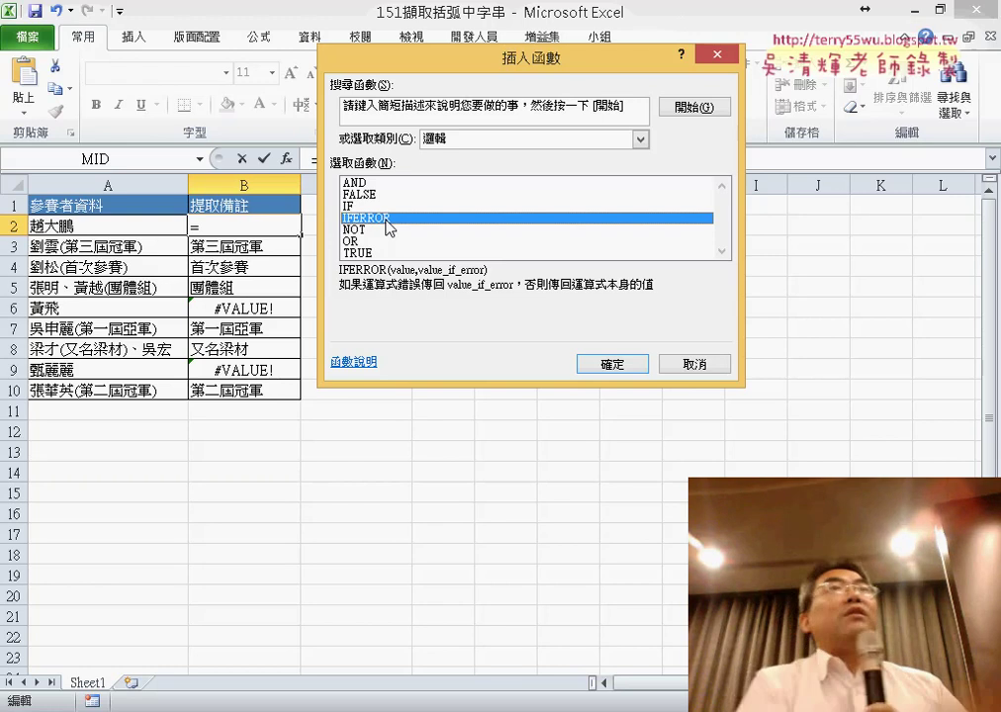
click(387, 224)
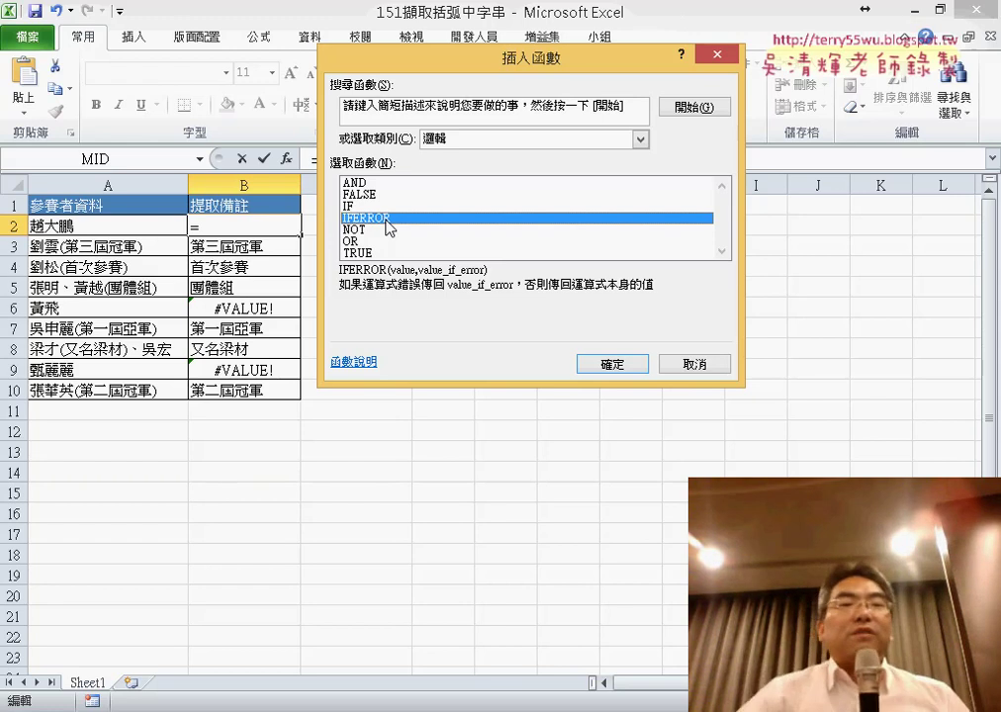
Paste the MID/FIND formula as IFERROR's Value, set Value_if_error to "", and confirm
double_click(400, 217)
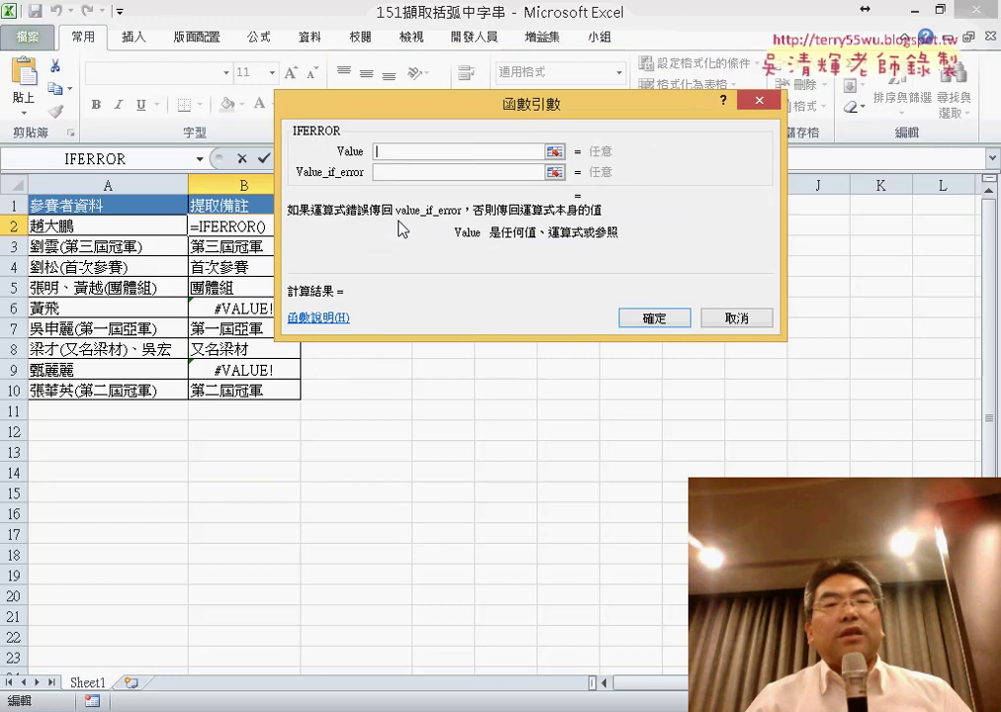
right_click(416, 153)
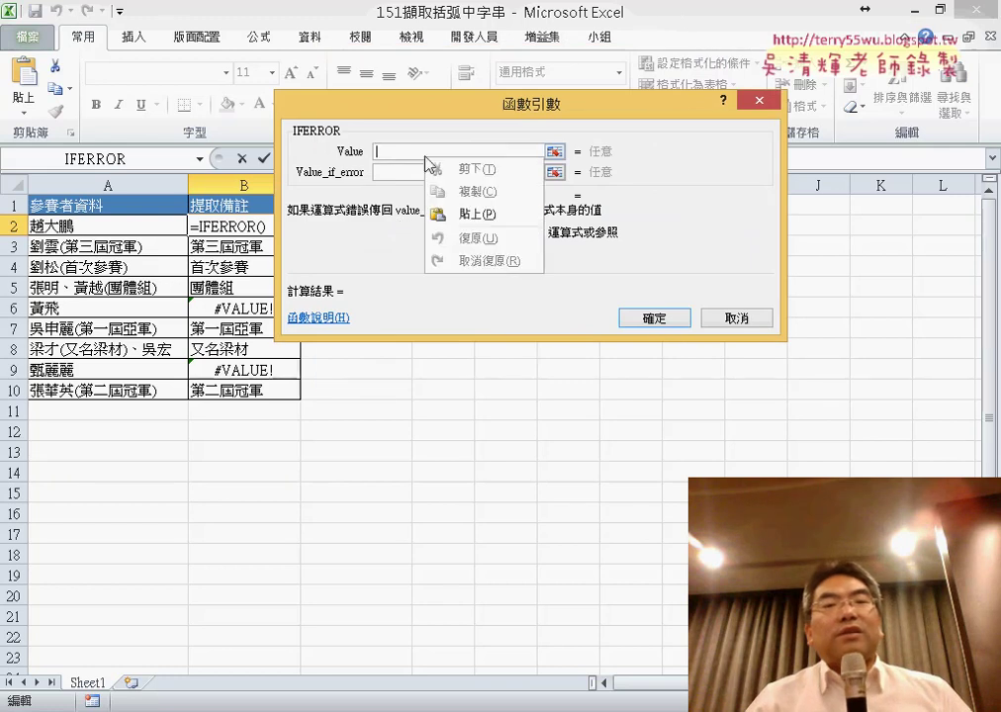
click(453, 213)
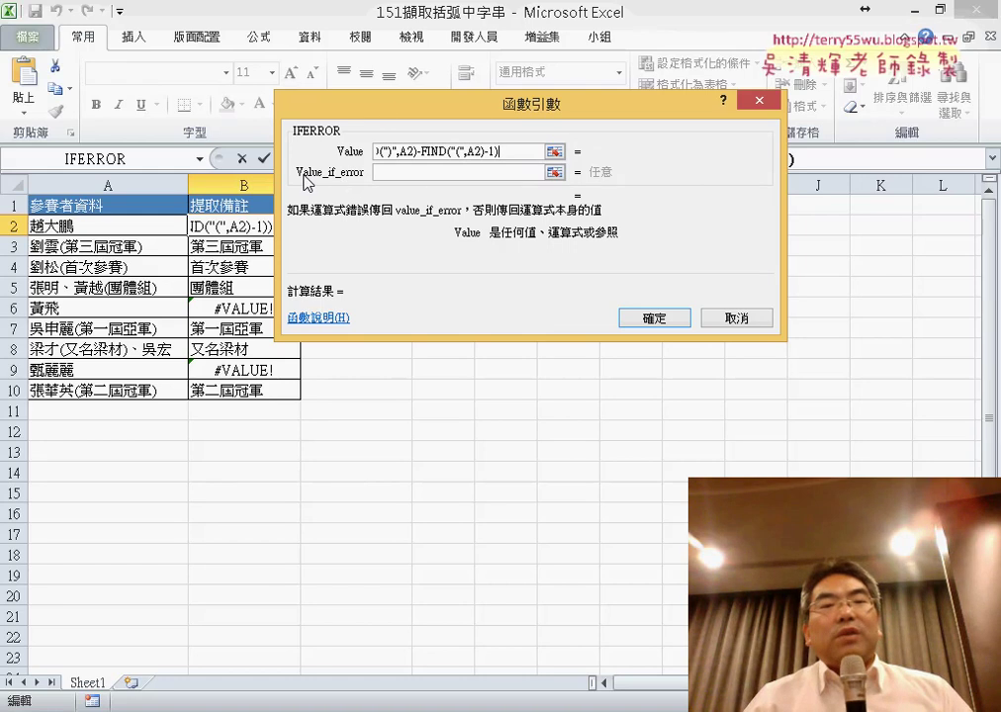
drag(385, 99, 523, 113)
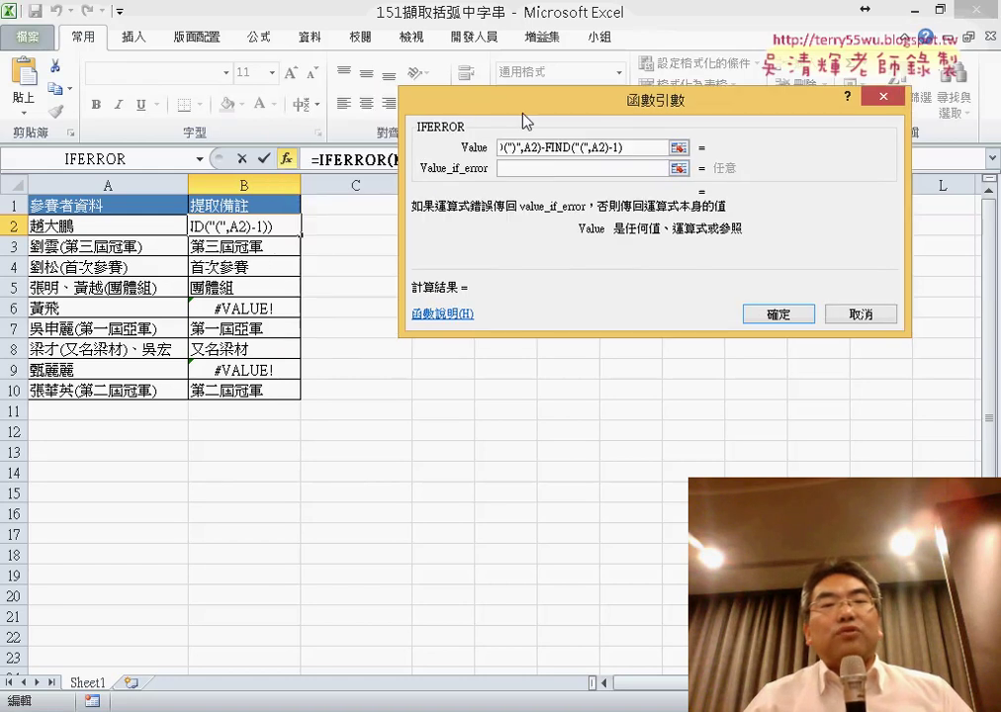
click(515, 169)
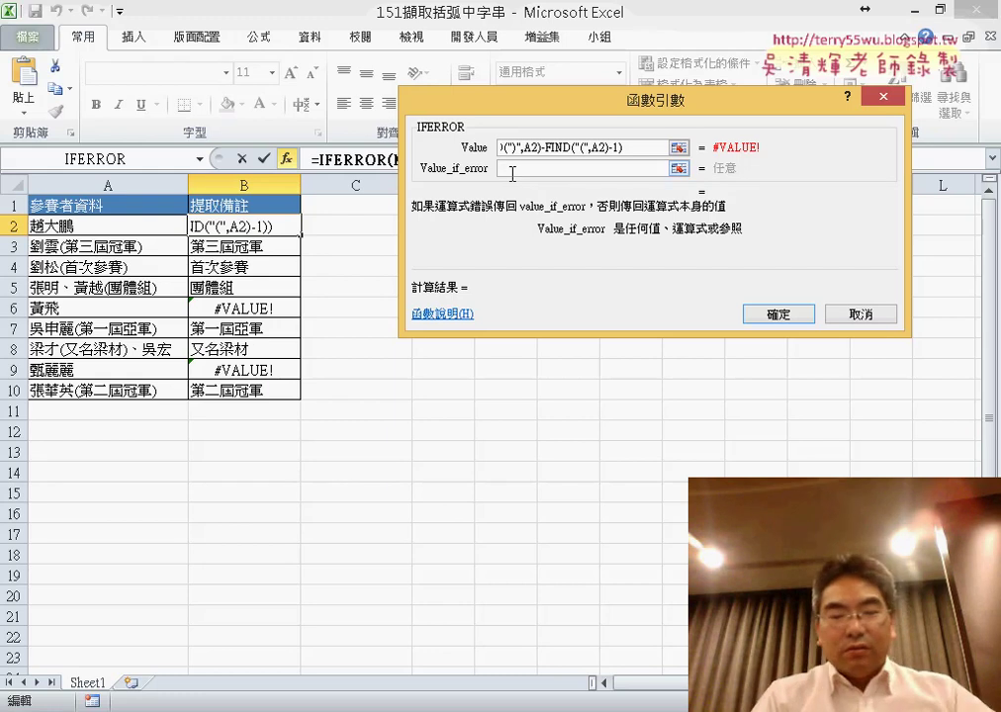
text("")
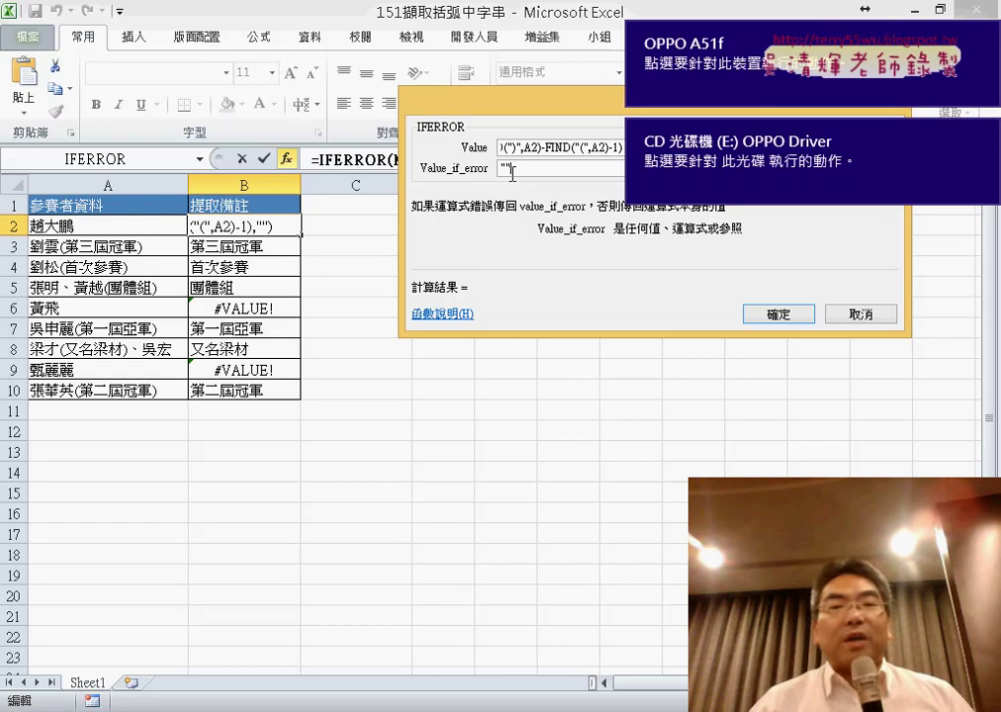
double_click(509, 169)
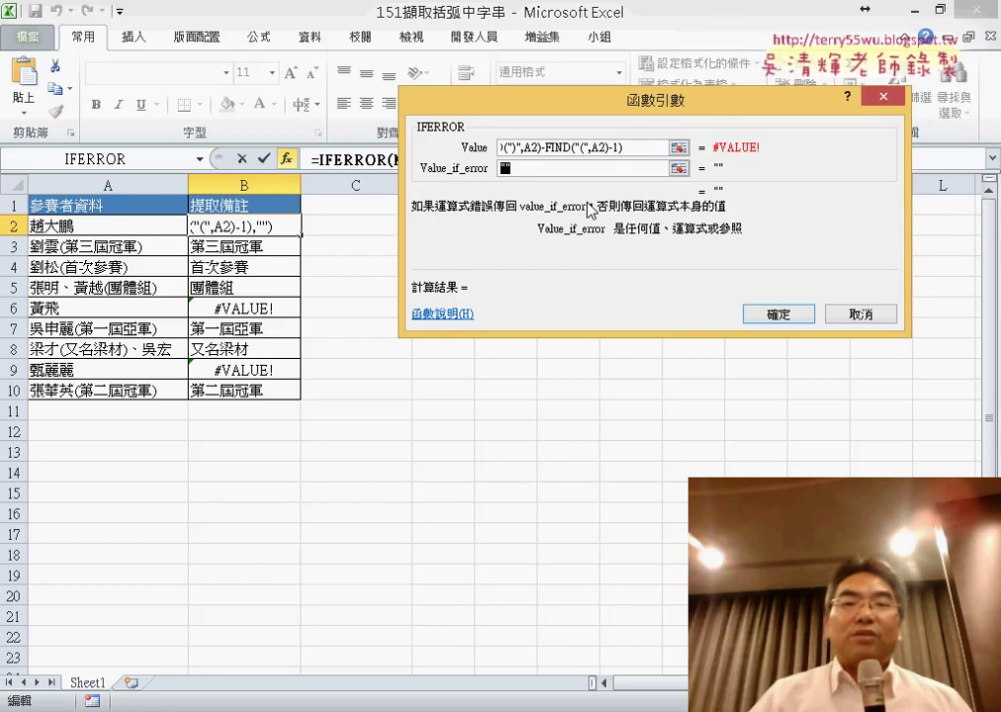
click(778, 314)
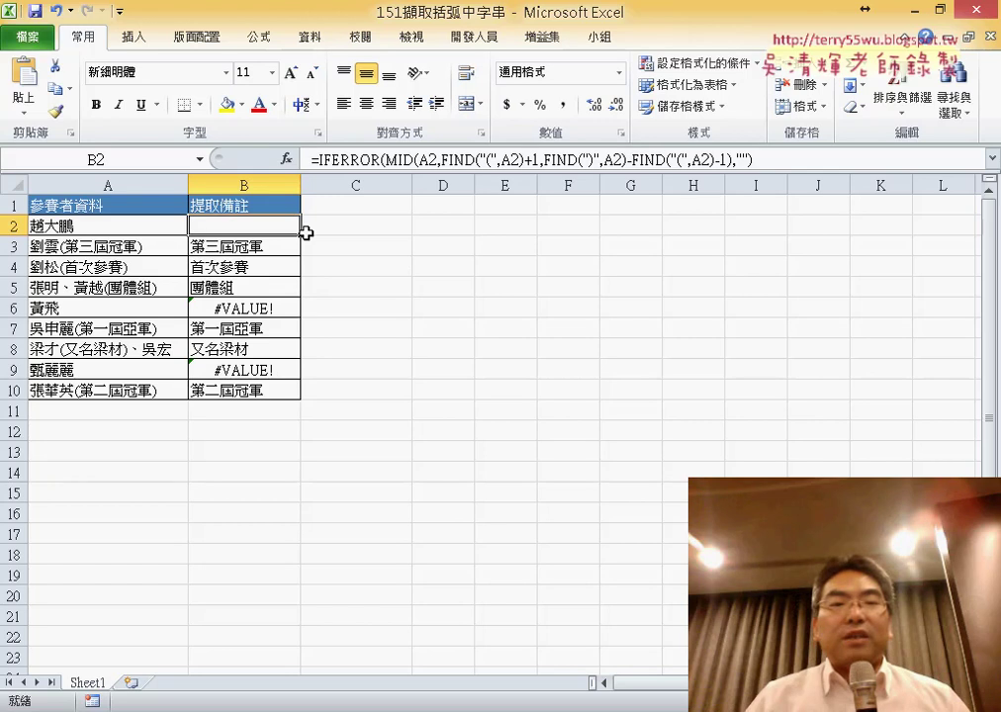
Fill B2's IFERROR formula down through B10
drag(306, 232, 302, 386)
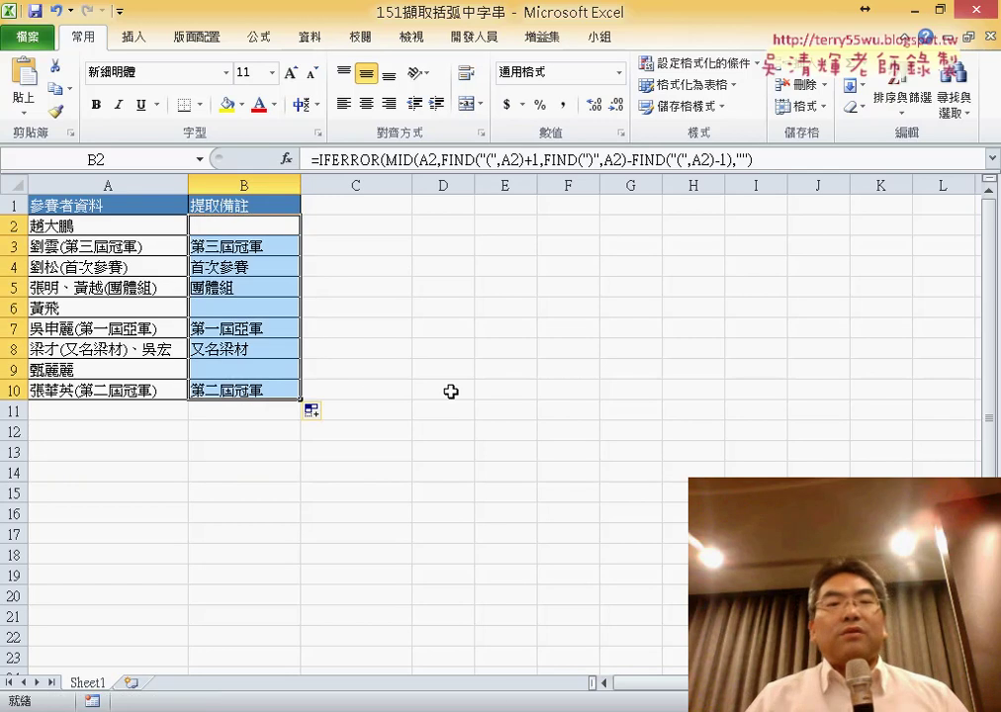